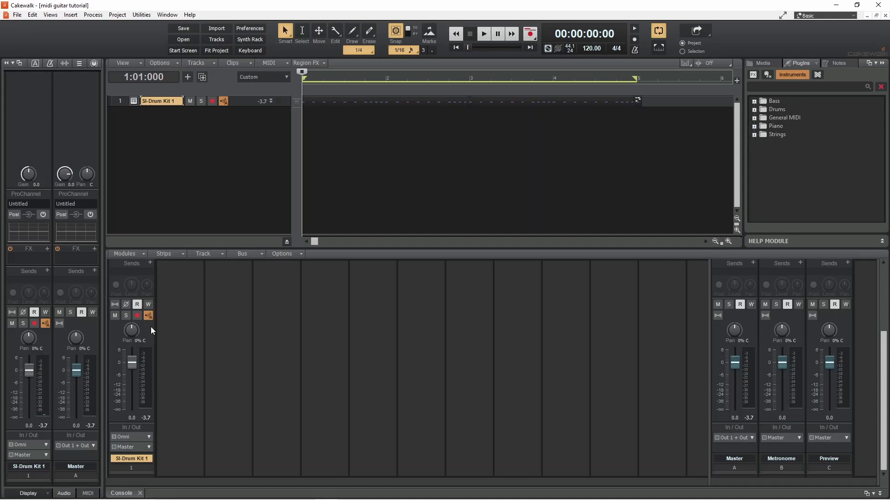
- Insert a new instrument track that uses the Cakewalk TTS-1 synth
{"action": "right_click", "coordinate": [178, 146]}
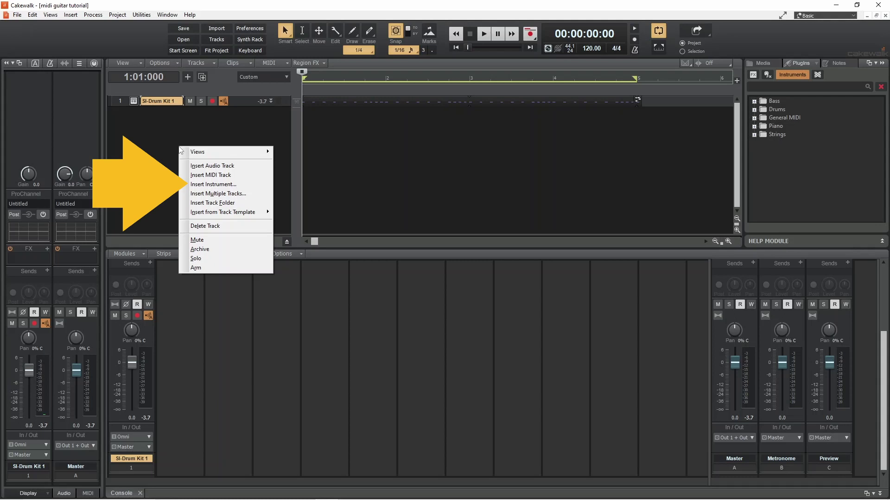
{"action": "left_click", "coordinate": [212, 184]}
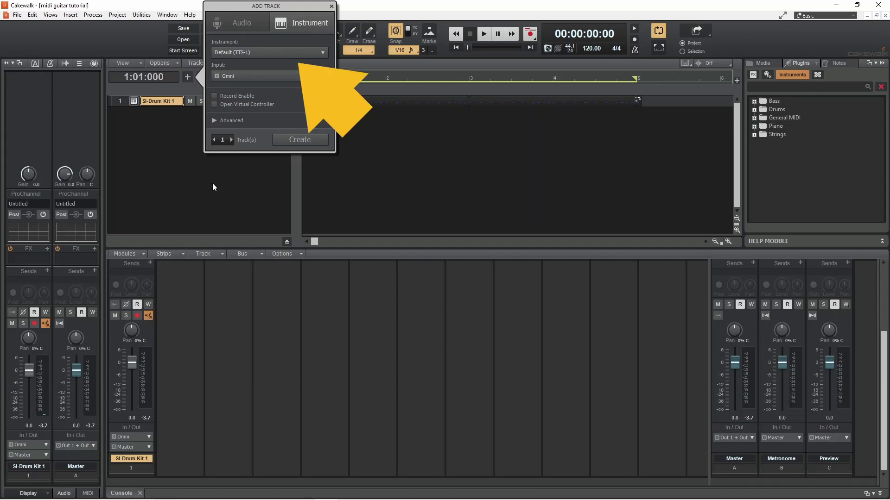
{"action": "left_click", "coordinate": [320, 53]}
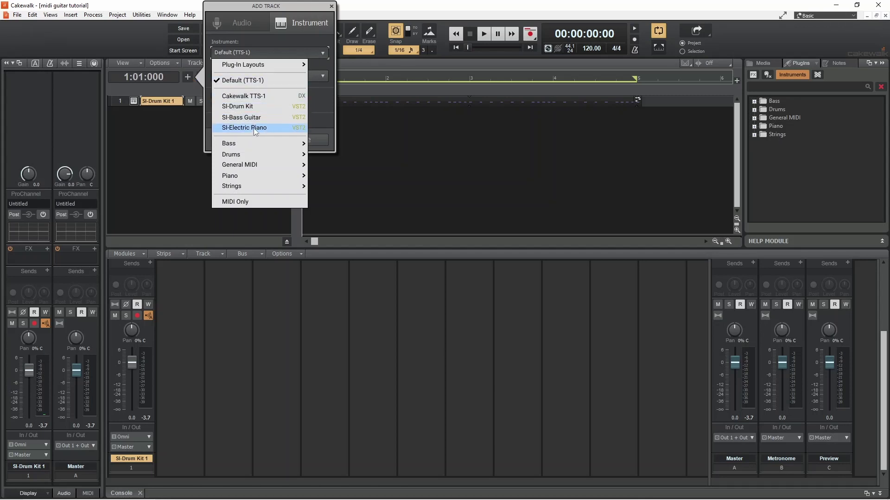
{"action": "left_click", "coordinate": [259, 96]}
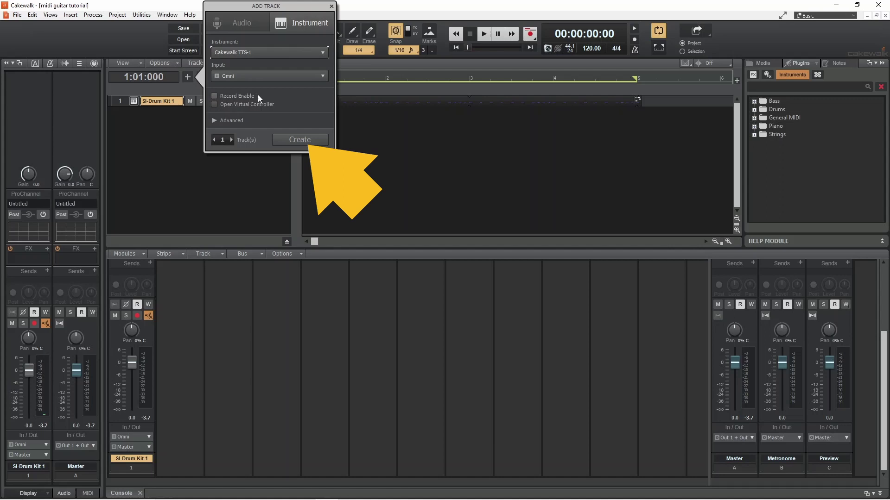
{"action": "left_click", "coordinate": [288, 138]}
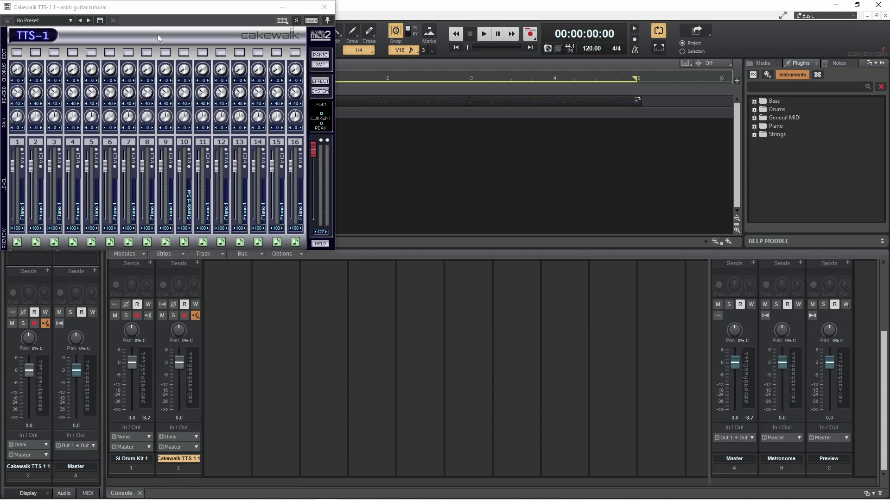
- Assign preset Guitar > 028 000 Clean Gt to TTS-1 channel 1, then close the synth window
{"action": "left_click_drag", "start_coordinate": [148, 7], "coordinate": [418, 87]}
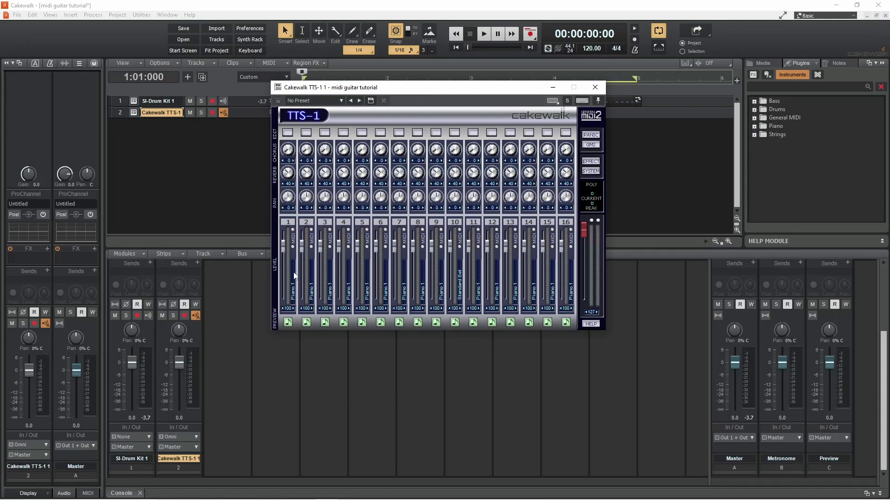
{"action": "right_click", "coordinate": [294, 288]}
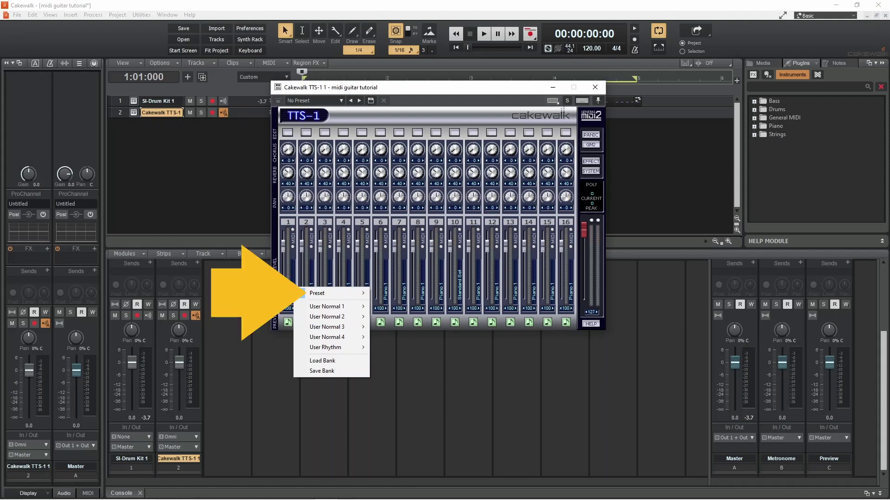
{"action": "mouse_move", "coordinate": [318, 298]}
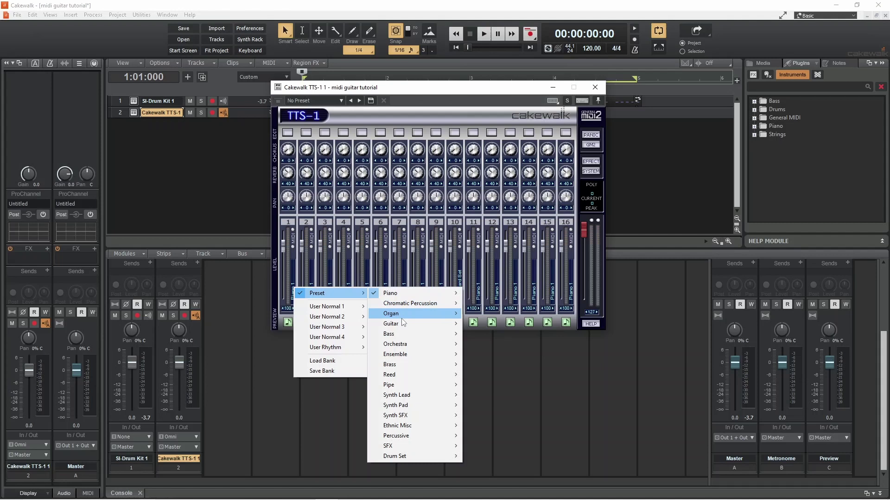
{"action": "mouse_move", "coordinate": [402, 324]}
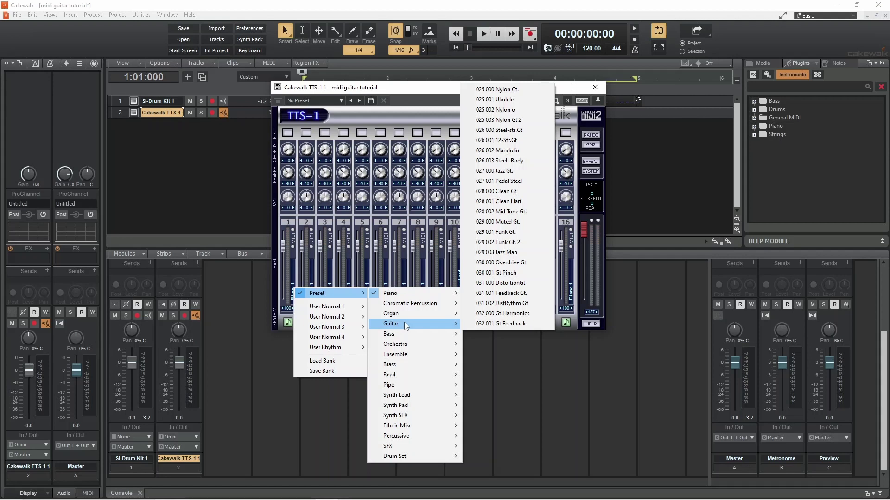
{"action": "mouse_move", "coordinate": [436, 324]}
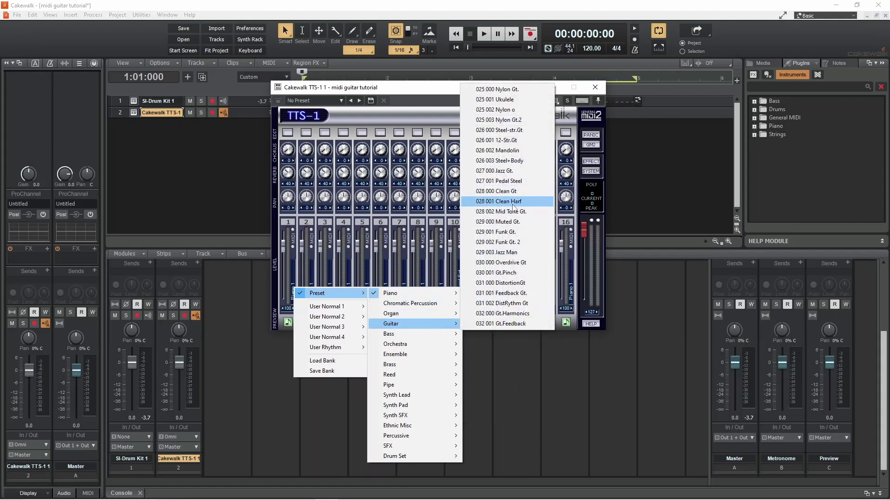
{"action": "left_click", "coordinate": [511, 191]}
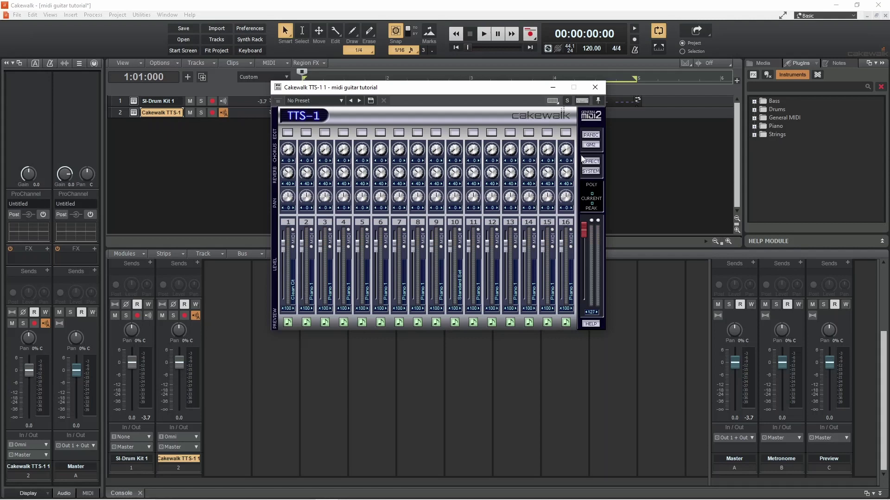
{"action": "left_click", "coordinate": [595, 88]}
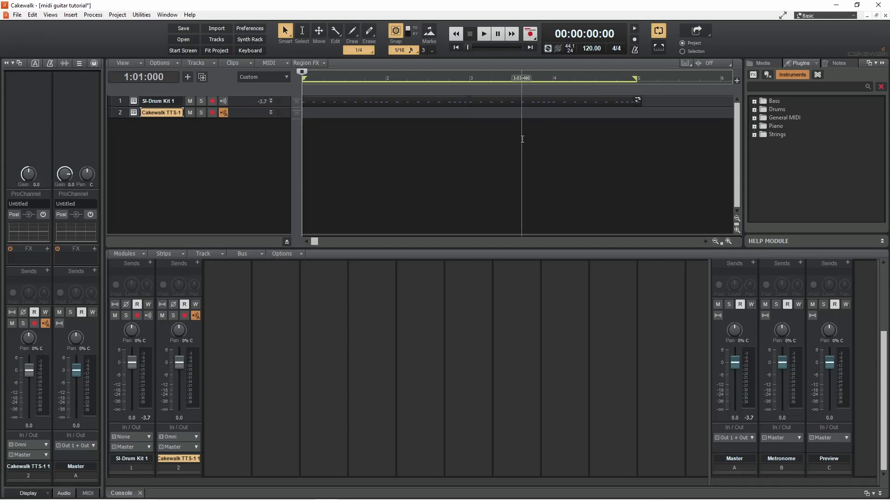
- Open track 2's empty clip area in Piano Roll View
{"action": "right_click", "coordinate": [372, 115]}
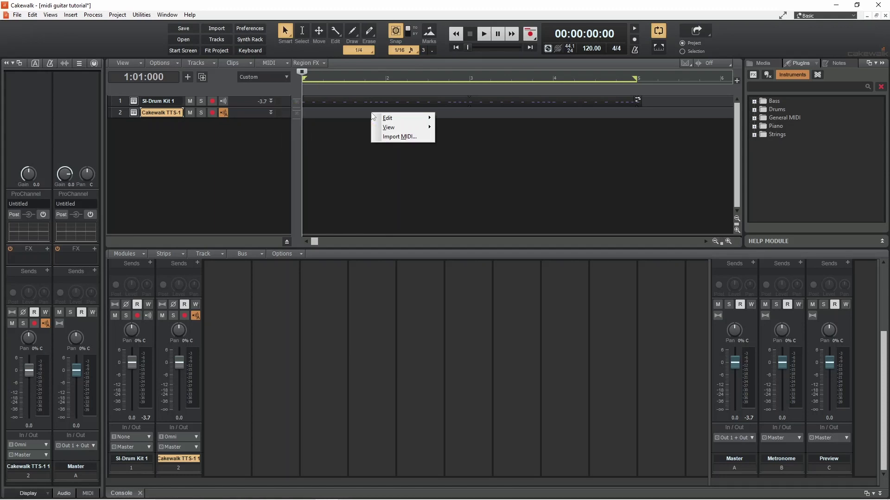
{"action": "mouse_move", "coordinate": [387, 125]}
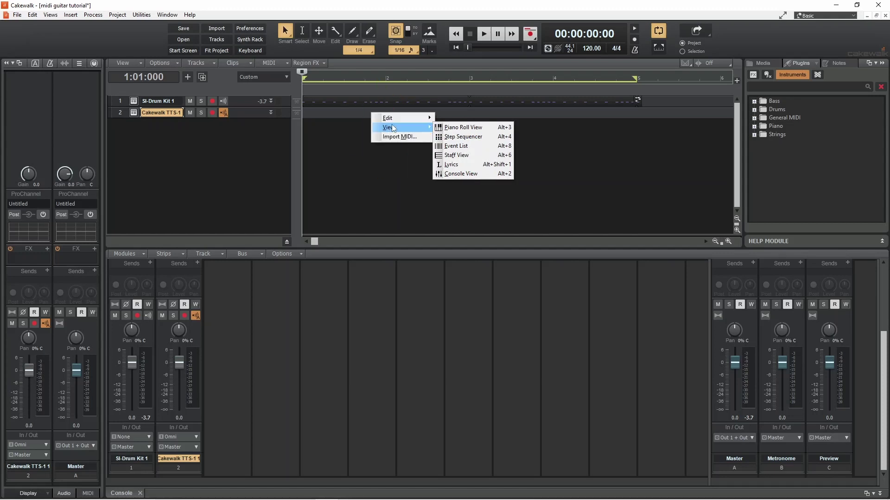
{"action": "left_click", "coordinate": [460, 125]}
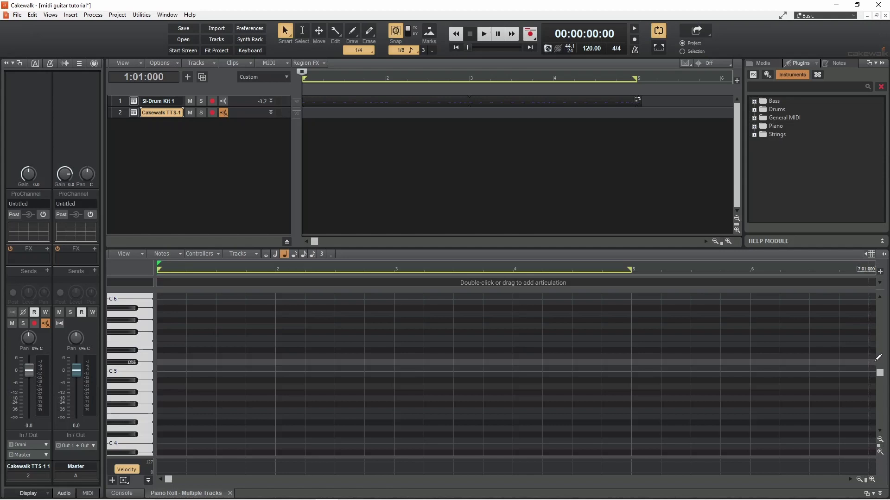
- Scroll the piano roll to the C4–C5 octave and audition the C5 and D4 keys
{"action": "left_click_drag", "start_coordinate": [880, 374], "coordinate": [880, 380]}
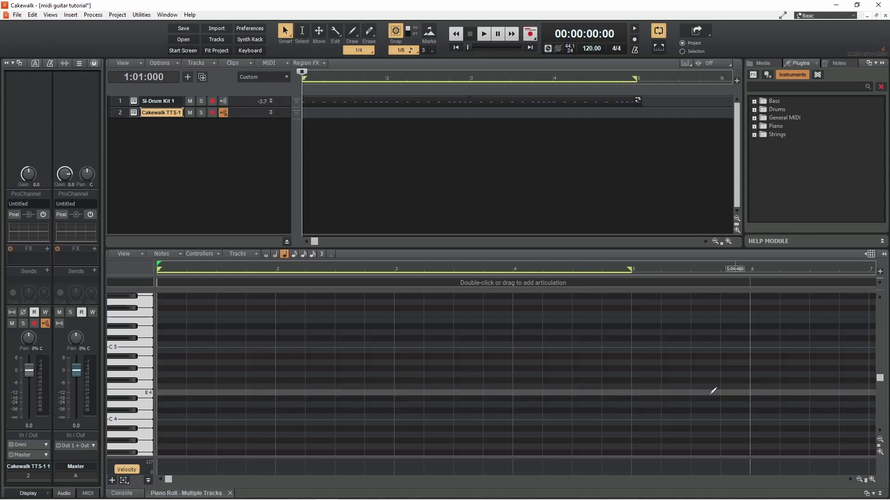
{"action": "left_click", "coordinate": [144, 346]}
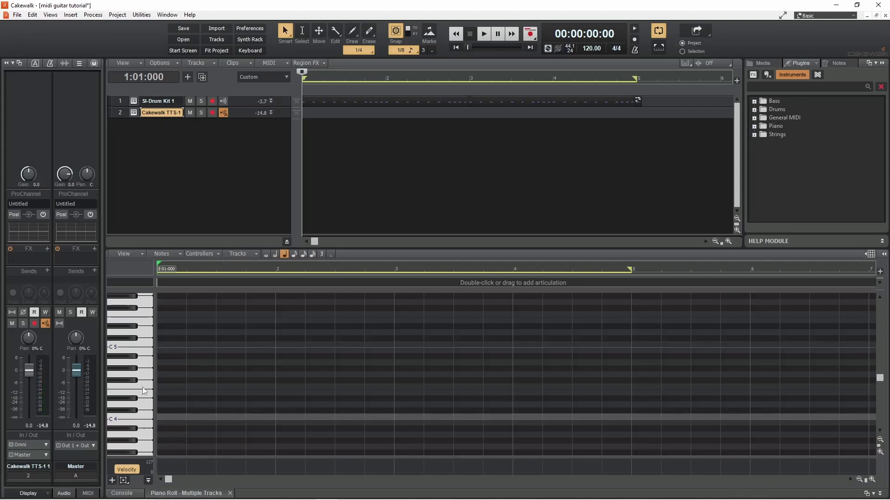
{"action": "left_click", "coordinate": [143, 400]}
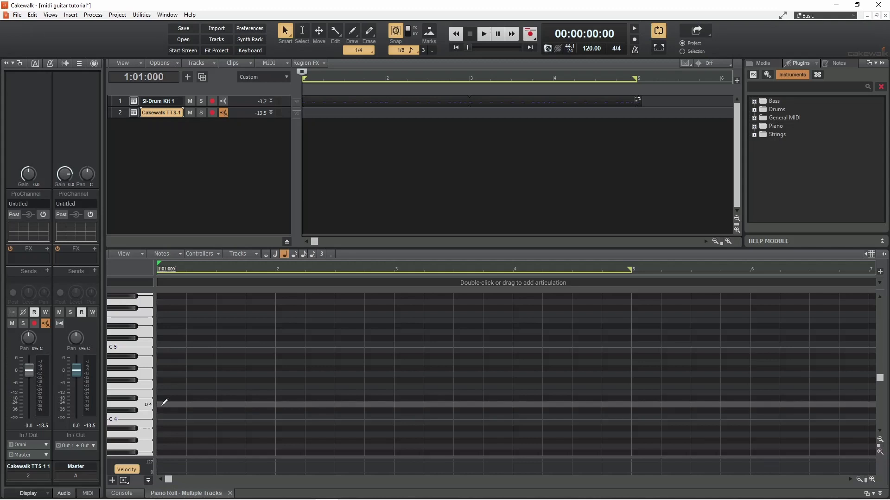
- Draw alternating D4 and A4 notes across bar 1, redrawing the misplaced A4 on beat 1:02
{"action": "left_click", "coordinate": [163, 405]}
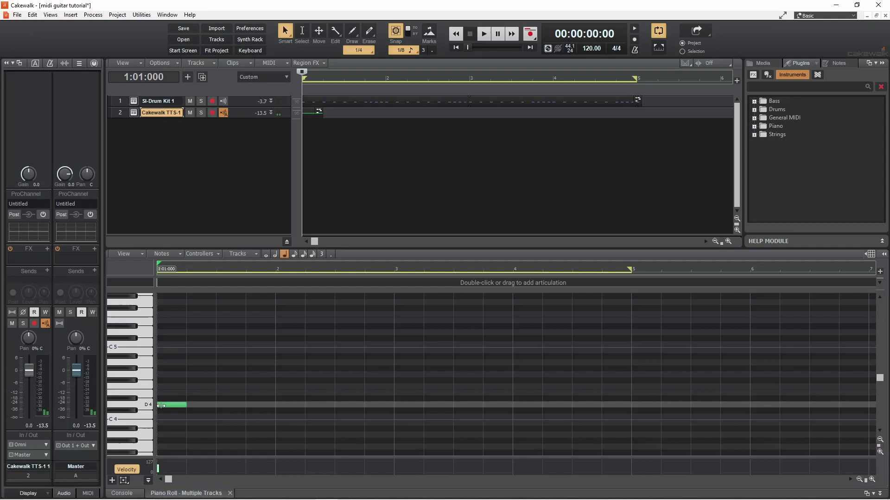
{"action": "left_click", "coordinate": [194, 362]}
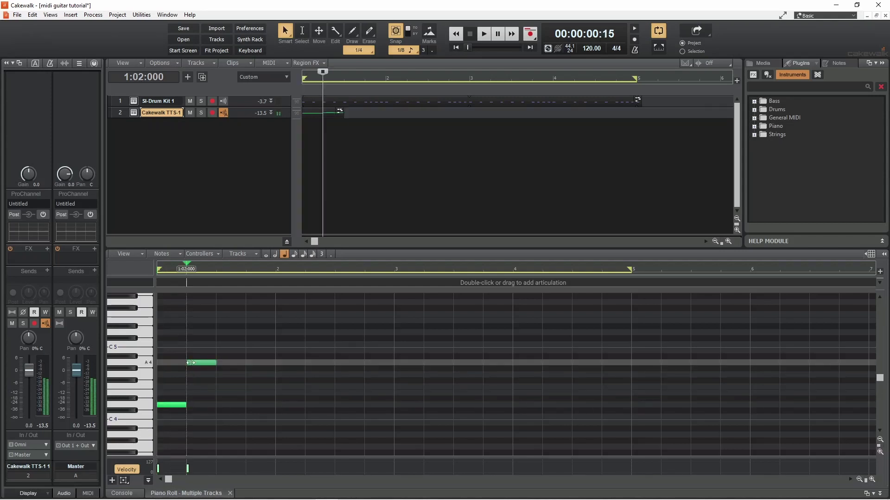
{"action": "left_click", "coordinate": [221, 404]}
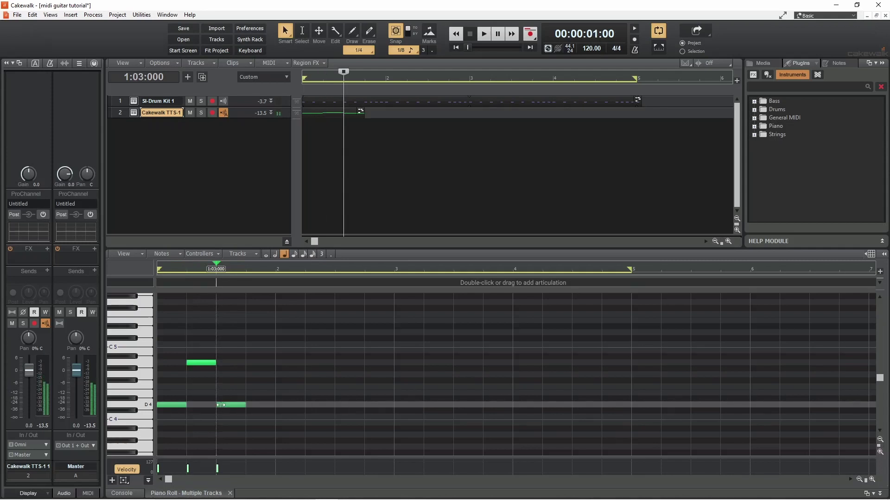
{"action": "left_click", "coordinate": [251, 362]}
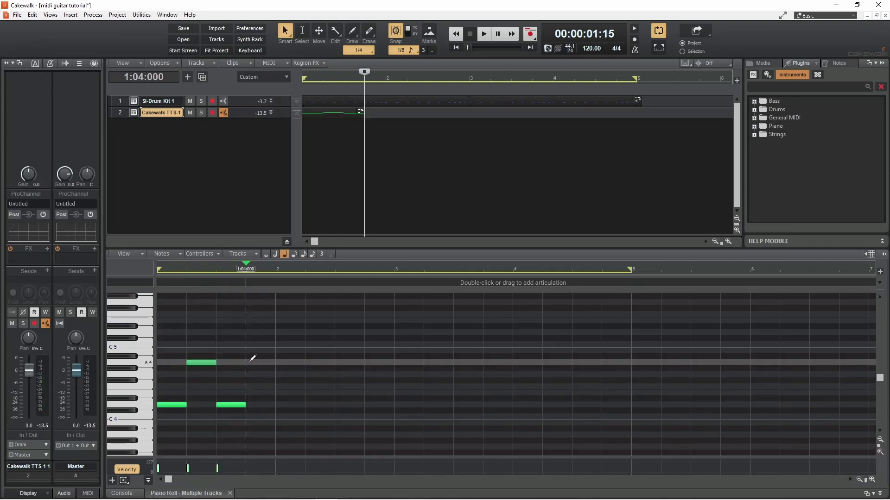
{"action": "right_click", "coordinate": [210, 361]}
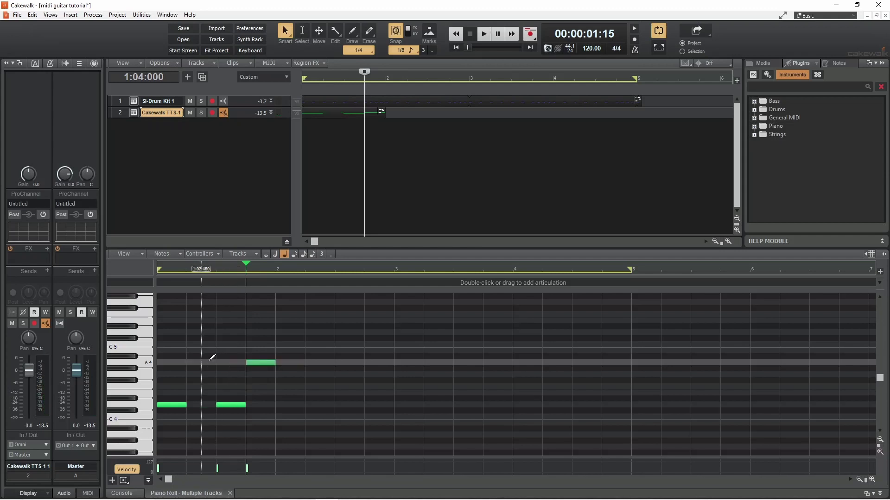
{"action": "left_click", "coordinate": [197, 362]}
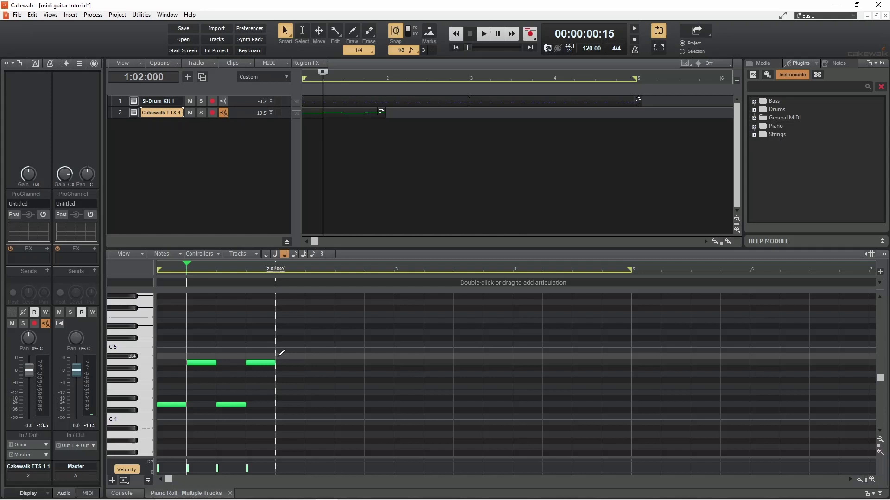
- Draw alternating D4 and A4 notes across bar 2, fixing the misplaced downbeat D4
{"action": "left_click", "coordinate": [290, 405]}
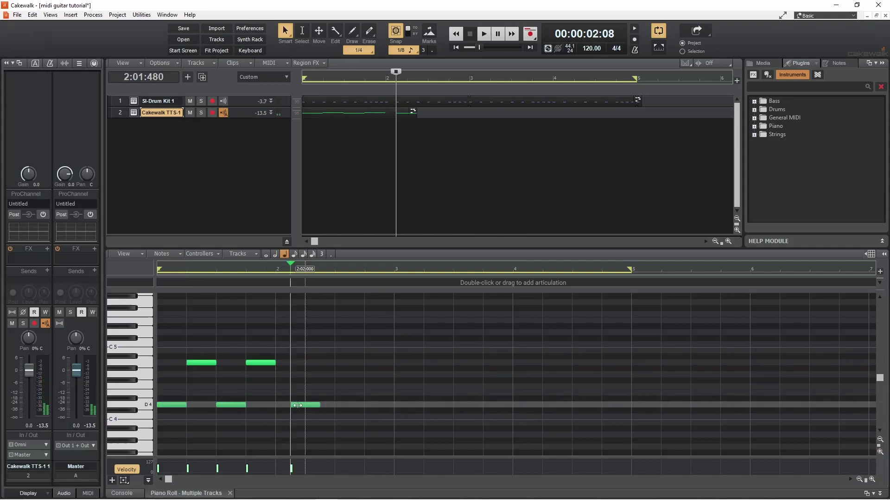
{"action": "right_click", "coordinate": [296, 404]}
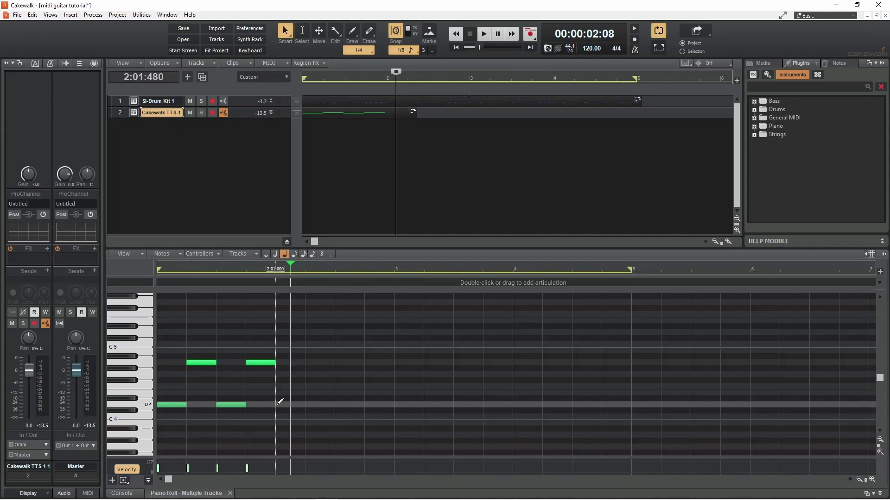
{"action": "left_click", "coordinate": [278, 405]}
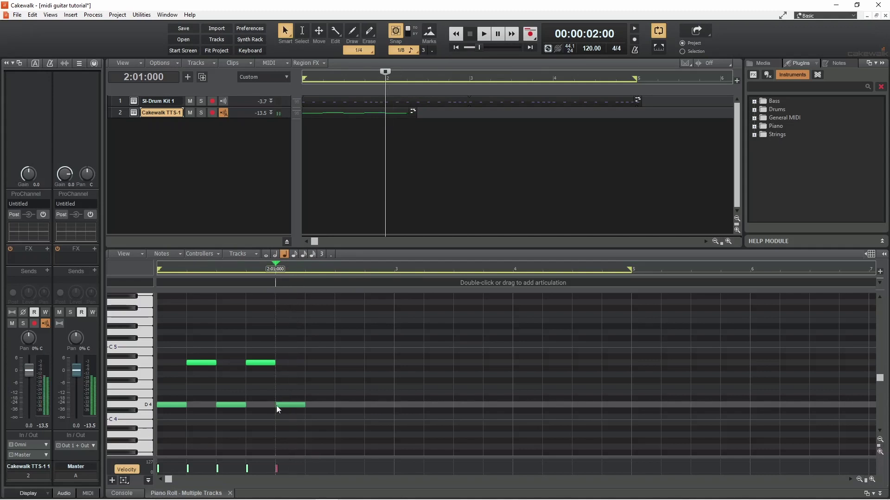
{"action": "left_click", "coordinate": [308, 363]}
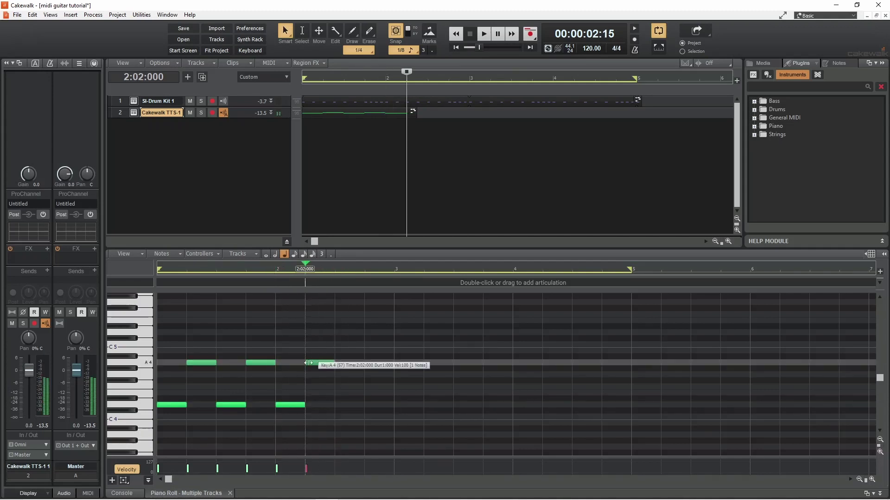
{"action": "left_click", "coordinate": [341, 404]}
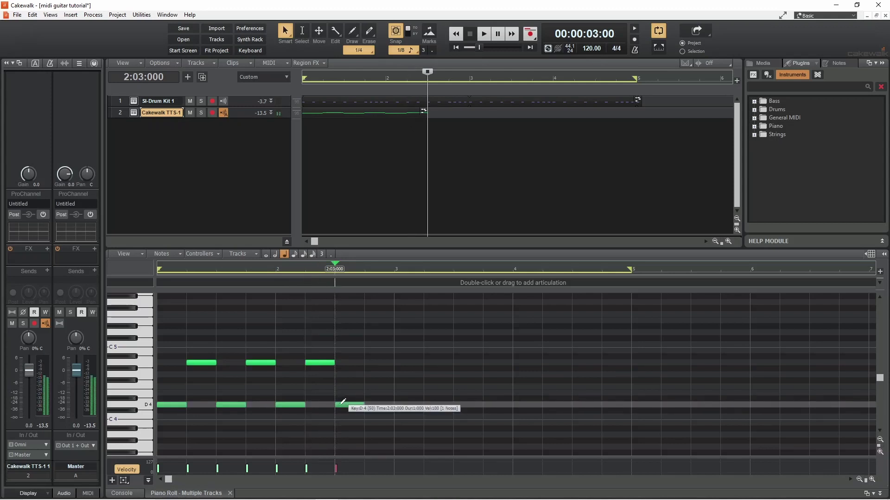
{"action": "left_click", "coordinate": [367, 362]}
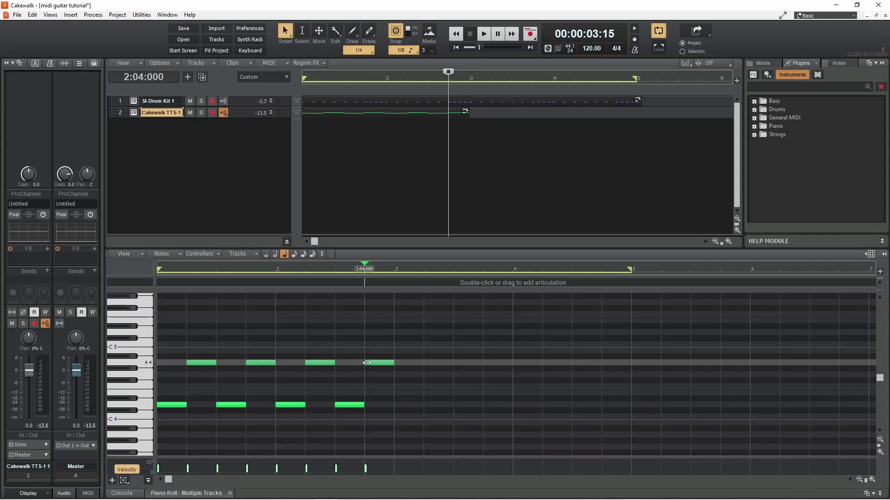
- Draw a C major chord (C4, E4, G4, C5, E5) on the bar 3 downbeat
{"action": "left_click", "coordinate": [399, 416]}
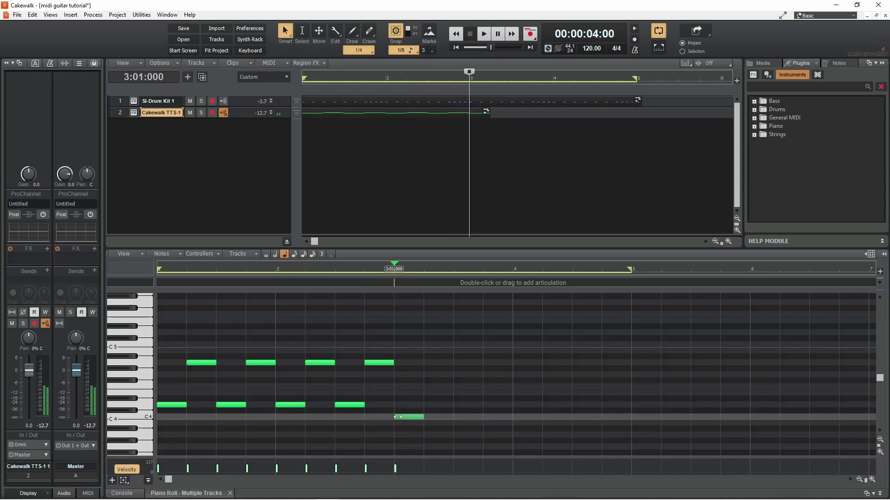
{"action": "left_click", "coordinate": [397, 393]}
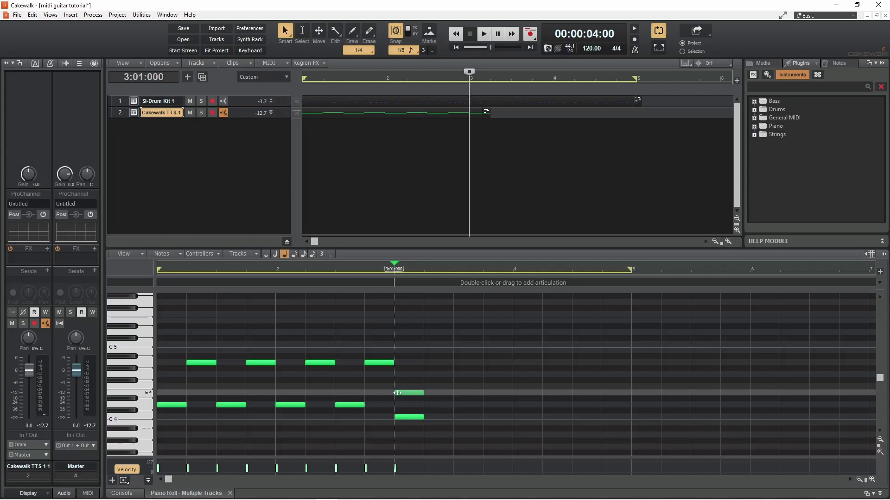
{"action": "left_click", "coordinate": [397, 374]}
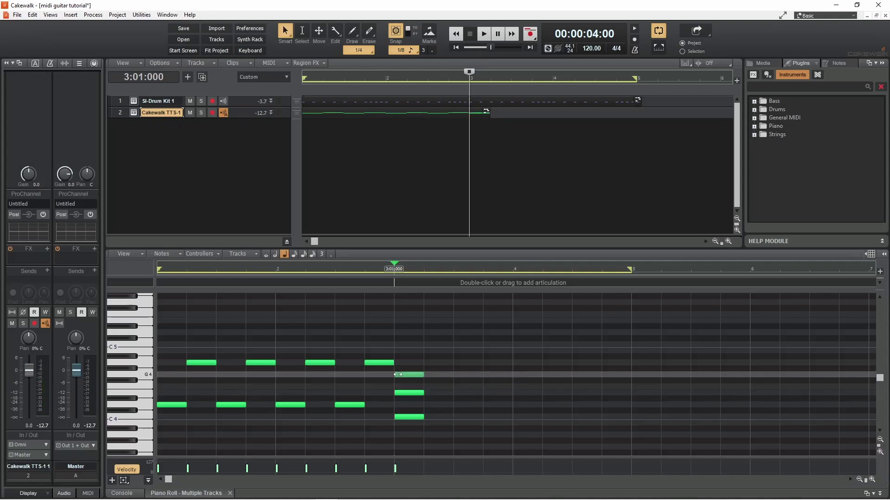
{"action": "left_click", "coordinate": [396, 344]}
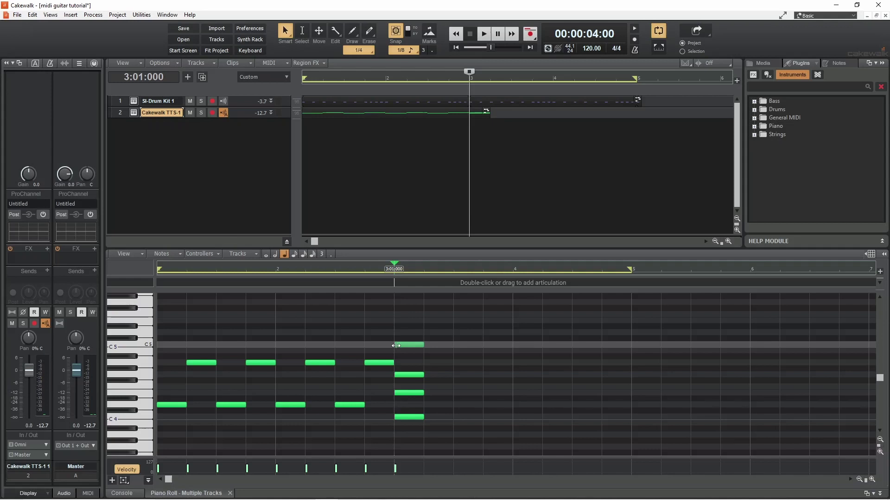
{"action": "left_click", "coordinate": [397, 321]}
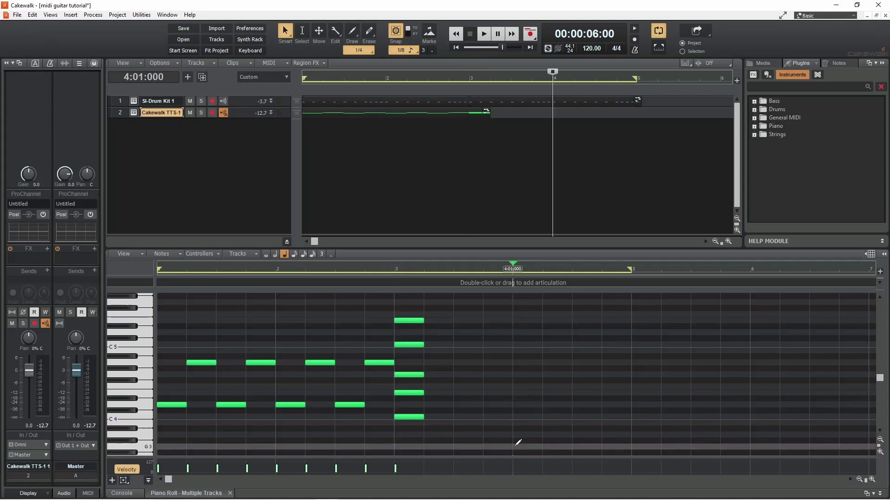
- Draw a G chord (G3, D4, G4, B4, G5) on the bar 4 downbeat
{"action": "left_click", "coordinate": [513, 447]}
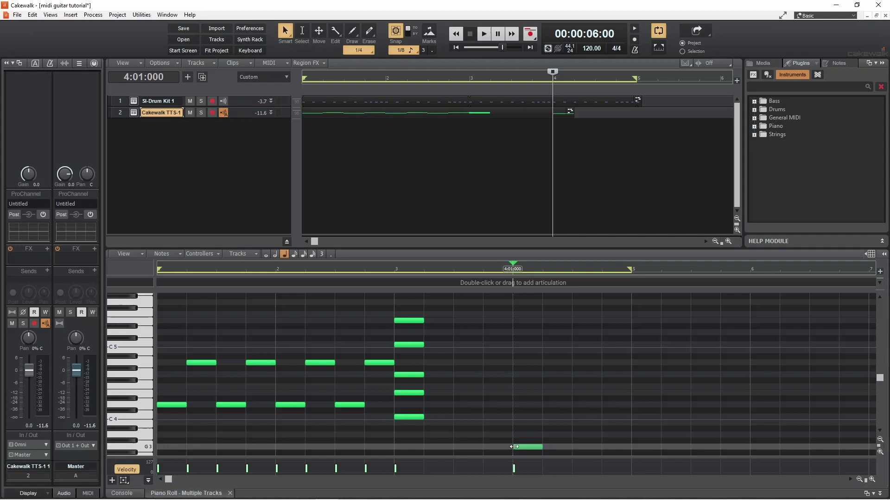
{"action": "left_click", "coordinate": [513, 405]}
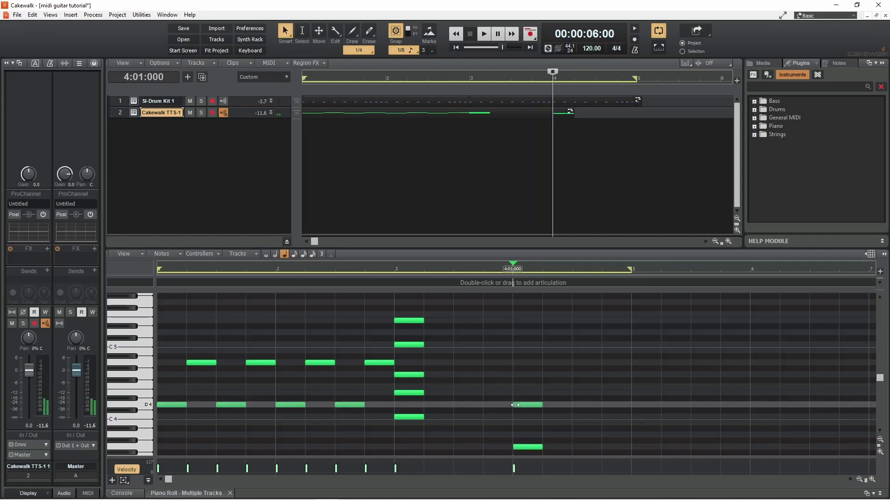
{"action": "left_click", "coordinate": [514, 373]}
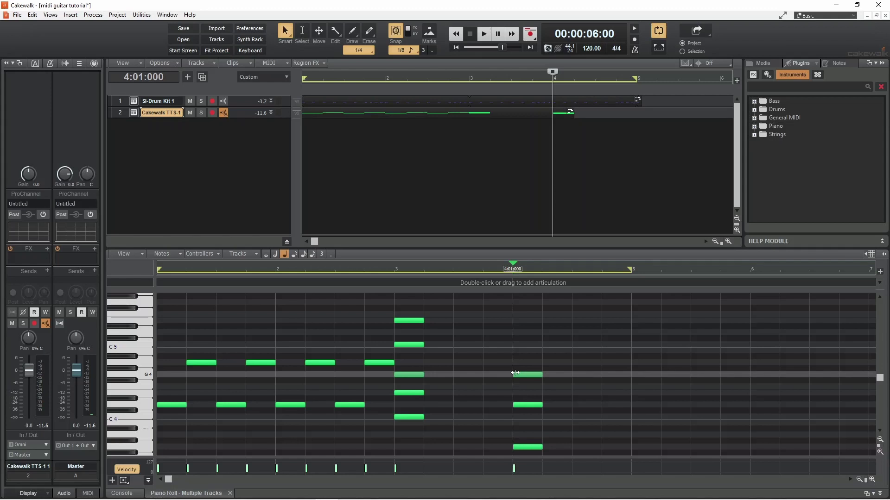
{"action": "left_click", "coordinate": [514, 351]}
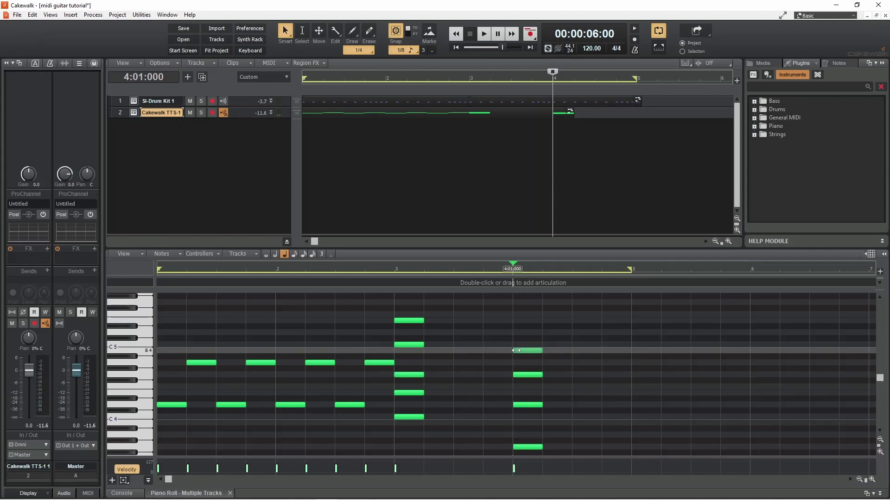
{"action": "left_click", "coordinate": [514, 303]}
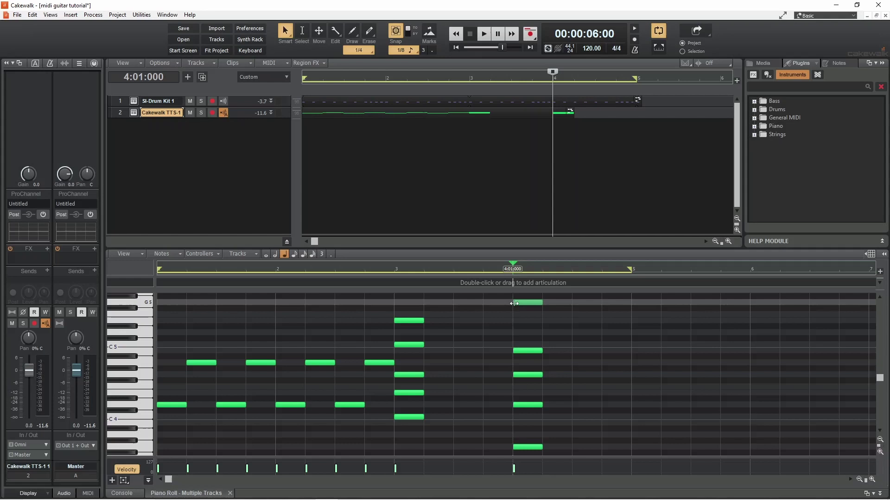
- Stretch all five bar 3 chord notes to the bar 4 barline
{"action": "mouse_move", "coordinate": [423, 320]}
{"action": "left_mouse_down"}
{"action": "mouse_move", "coordinate": [566, 321]}
{"action": "mouse_move", "coordinate": [513, 321]}
{"action": "left_mouse_up"}
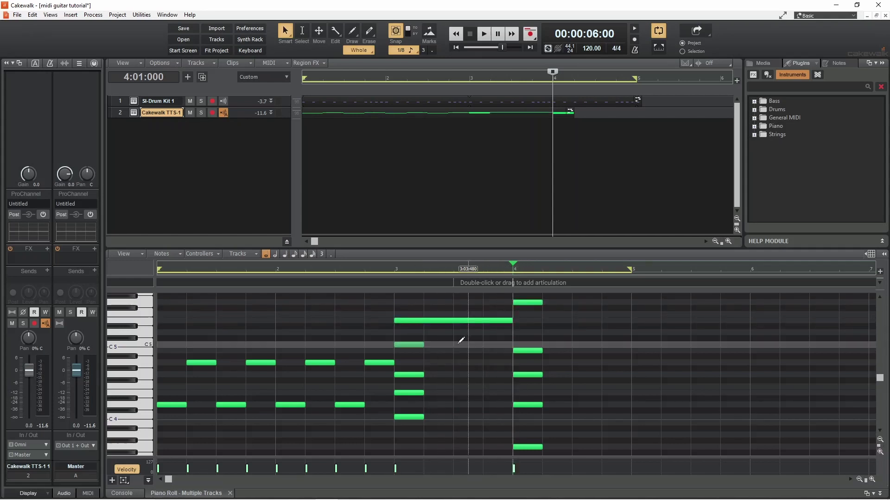
{"action": "left_click_drag", "start_coordinate": [423, 345], "coordinate": [513, 345]}
{"action": "left_click_drag", "start_coordinate": [422, 374], "coordinate": [513, 375]}
{"action": "left_click_drag", "start_coordinate": [423, 393], "coordinate": [513, 393]}
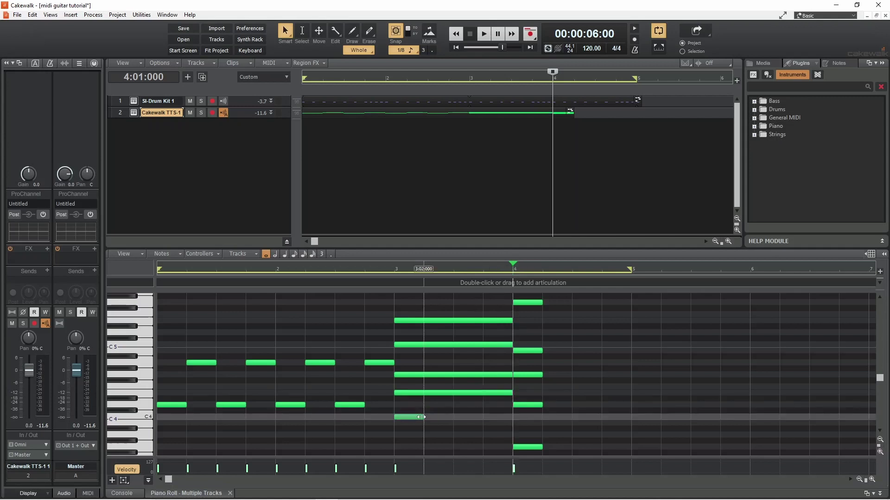
{"action": "left_click_drag", "start_coordinate": [421, 417], "coordinate": [512, 417]}
- Stretch the bar 4 chord notes to bar 5, then play the track from the start
{"action": "left_click_drag", "start_coordinate": [542, 303], "coordinate": [633, 302]}
{"action": "left_click_drag", "start_coordinate": [542, 350], "coordinate": [631, 350]}
{"action": "left_click_drag", "start_coordinate": [542, 374], "coordinate": [631, 375]}
{"action": "left_click_drag", "start_coordinate": [542, 405], "coordinate": [631, 404]}
{"action": "left_click_drag", "start_coordinate": [543, 447], "coordinate": [631, 447]}
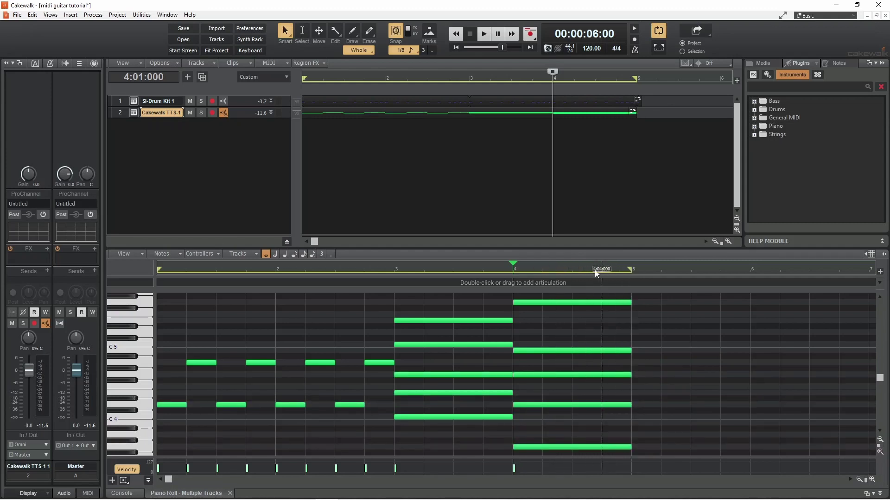
{"action": "left_click", "coordinate": [456, 48]}
{"action": "left_click", "coordinate": [485, 37]}
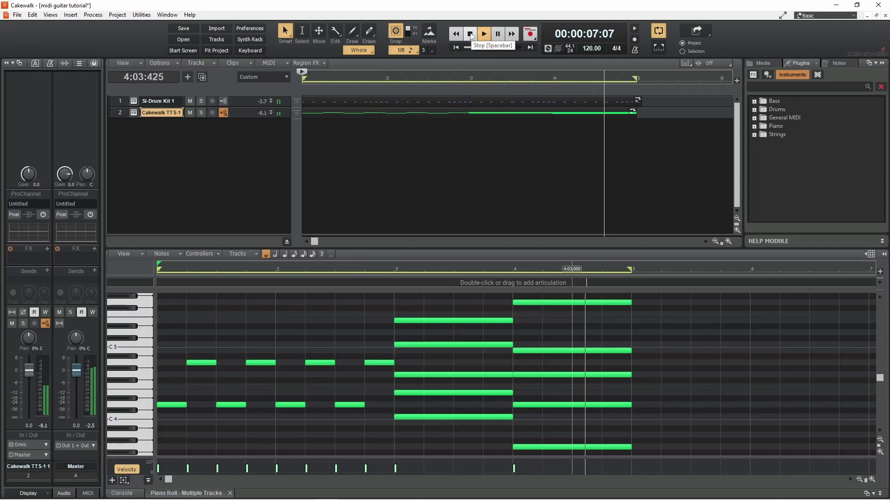
- Stop playback and zoom in horizontally twice so bars 1–4 fill the piano roll
{"action": "left_click", "coordinate": [470, 33]}
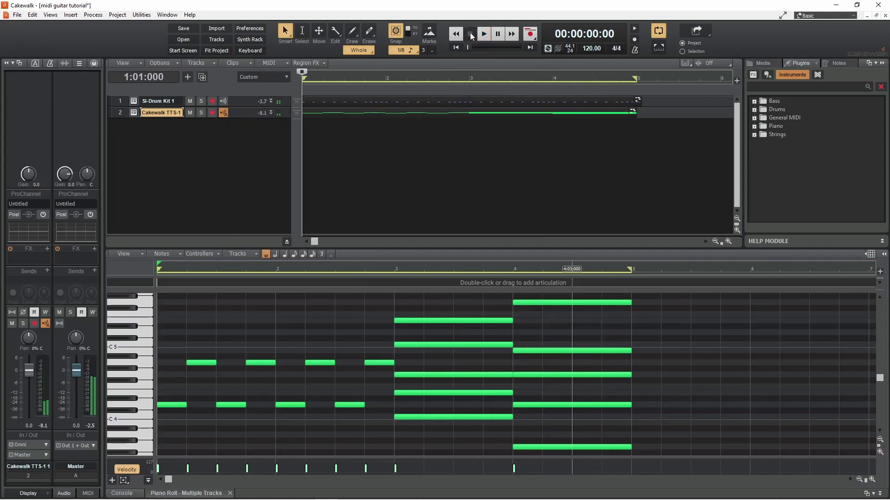
{"action": "left_click", "coordinate": [872, 480]}
{"action": "left_click", "coordinate": [871, 480]}
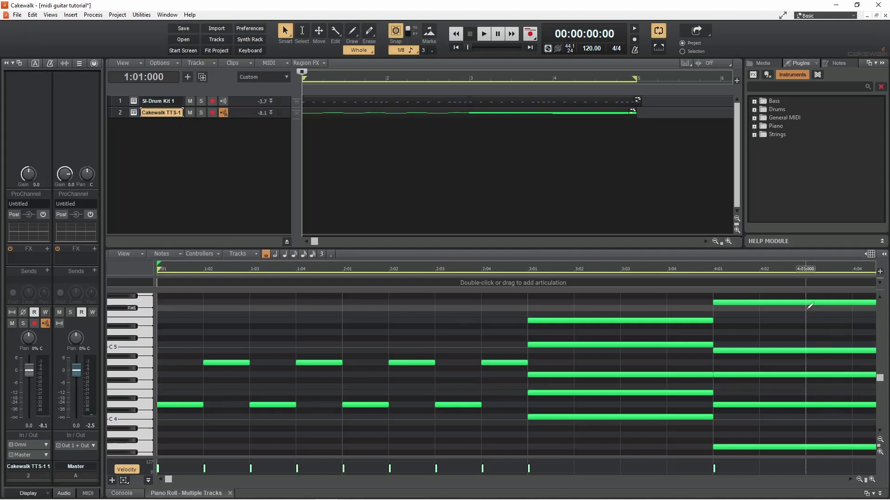
- Turn off snap and delay the starts of upper chord notes at bars 3 and 4 for a strum
{"action": "left_click", "coordinate": [396, 33]}
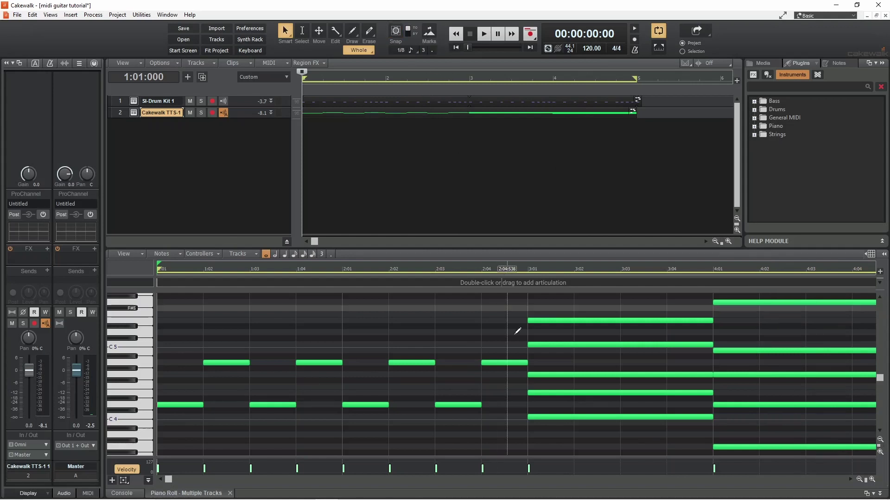
{"action": "left_click_drag", "start_coordinate": [529, 393], "coordinate": [530, 376]}
{"action": "left_click_drag", "start_coordinate": [528, 345], "coordinate": [532, 321]}
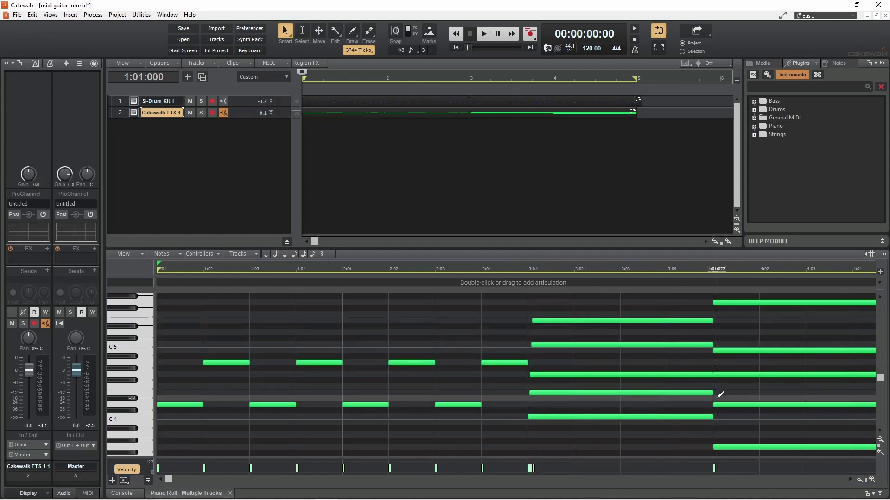
{"action": "left_click_drag", "start_coordinate": [713, 404], "coordinate": [716, 351]}
{"action": "left_click_drag", "start_coordinate": [713, 302], "coordinate": [718, 302]}
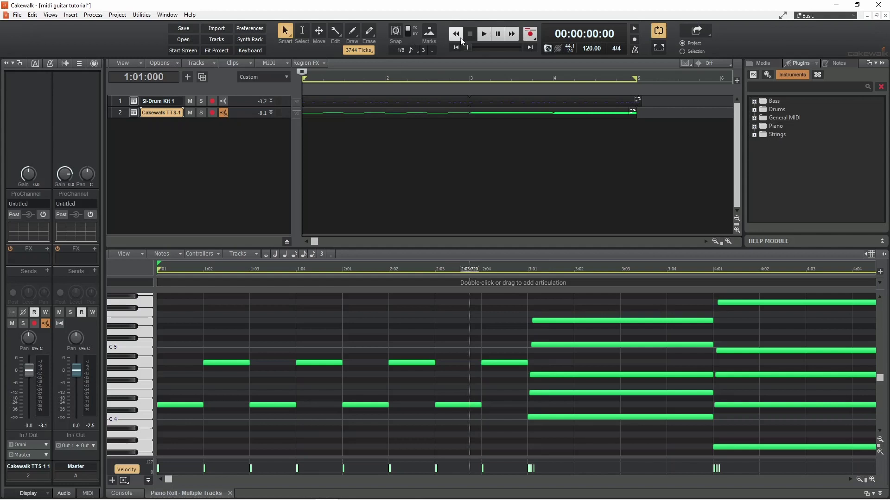
{"action": "left_click", "coordinate": [484, 35]}
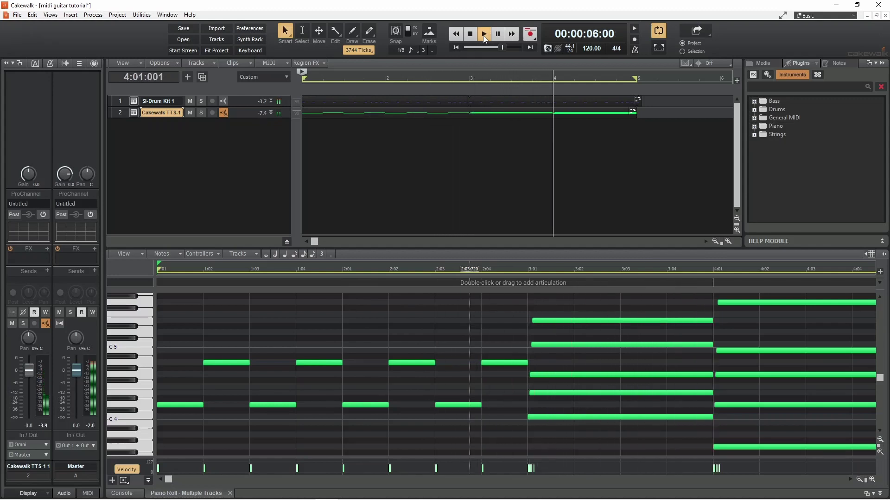
{"action": "left_click", "coordinate": [473, 36]}
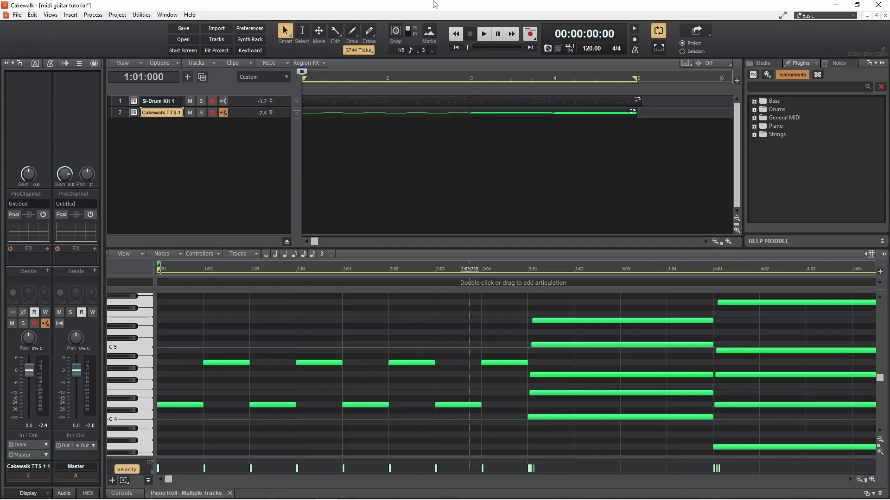
- Expand the TTS-1 track and insert the TH3 amp from Audio FX > Guitar
{"action": "double_click", "coordinate": [270, 114]}
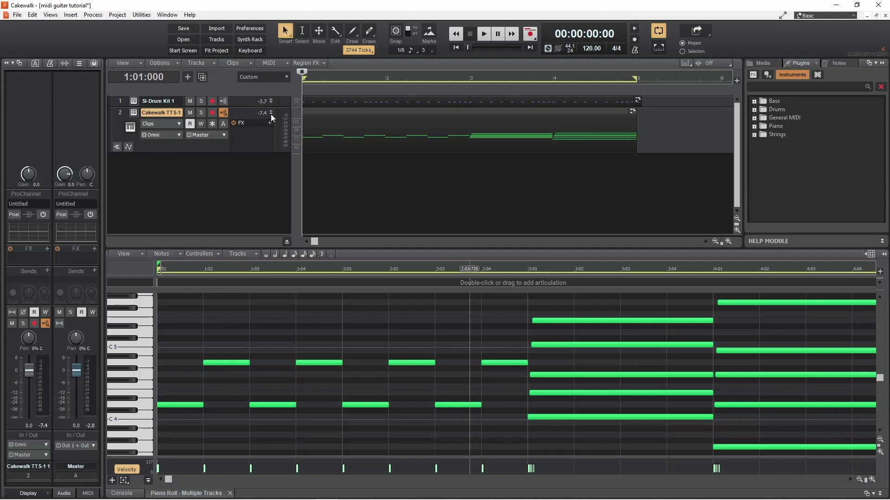
{"action": "left_click", "coordinate": [269, 123]}
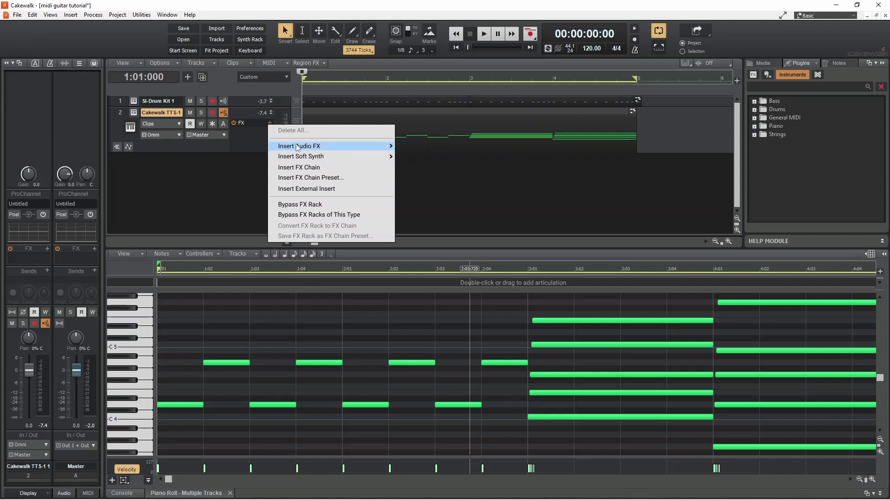
{"action": "mouse_move", "coordinate": [299, 148]}
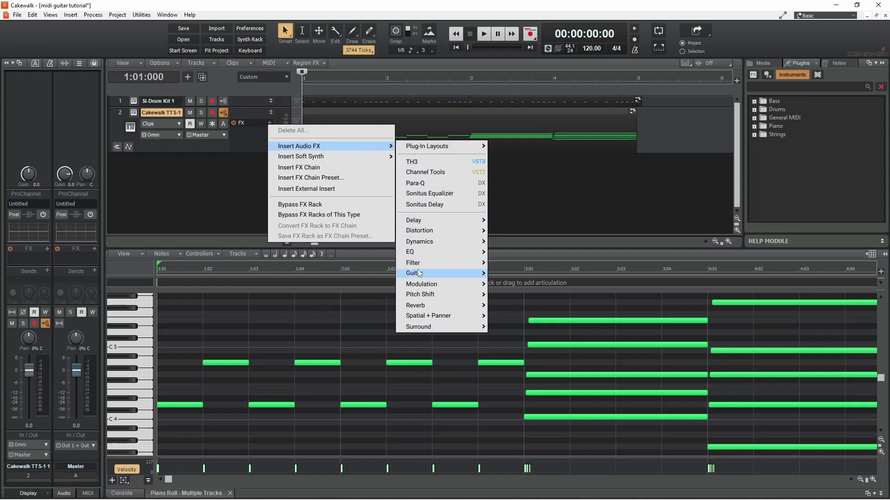
{"action": "mouse_move", "coordinate": [419, 274]}
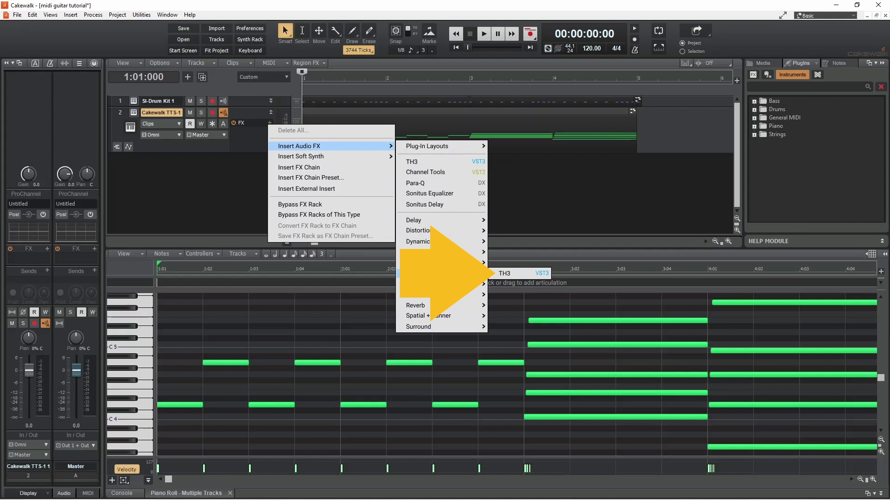
{"action": "left_click", "coordinate": [504, 274]}
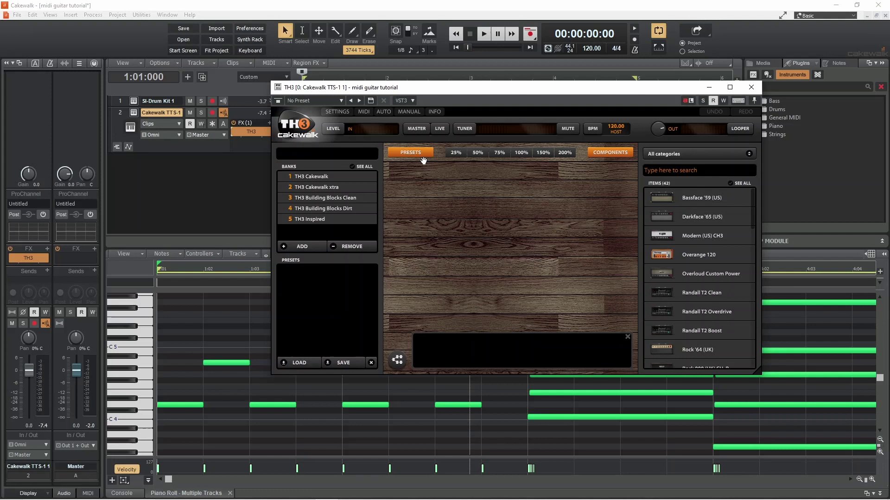
- Load the Airy Chords preset from the TH3 Inspired bank, play it back, then browse further presets
{"action": "left_click", "coordinate": [323, 220]}
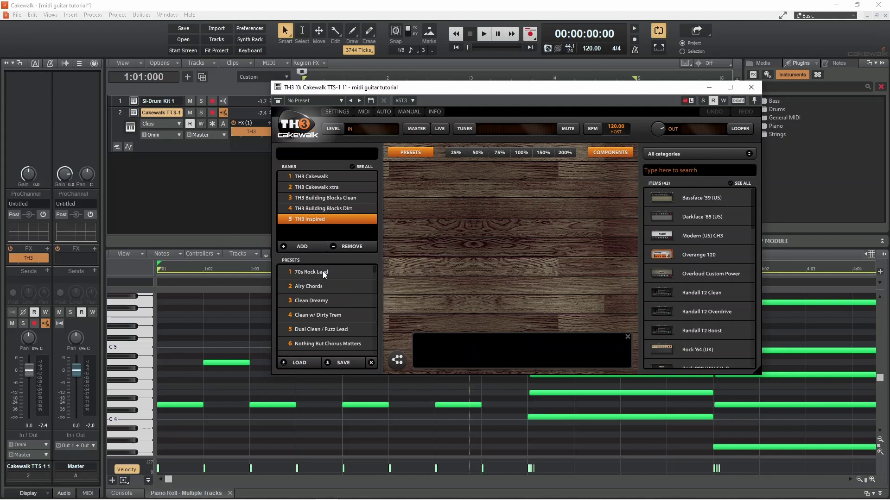
{"action": "left_click", "coordinate": [320, 285]}
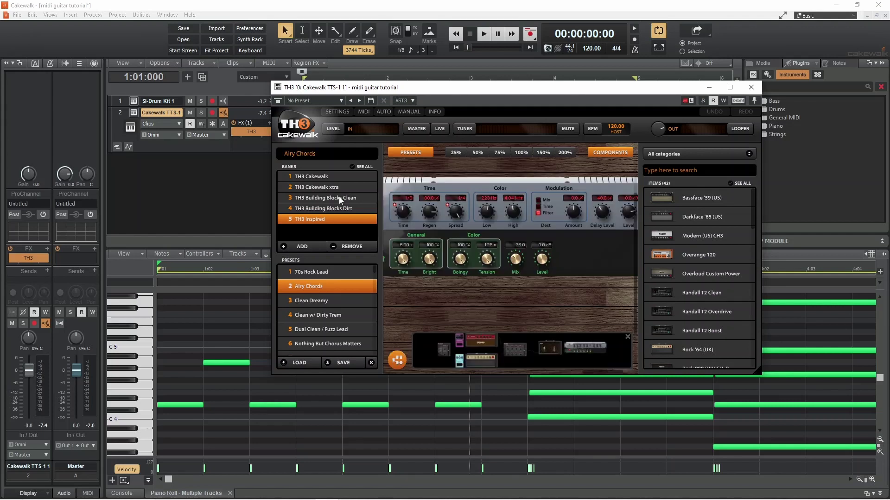
{"action": "left_click", "coordinate": [482, 37]}
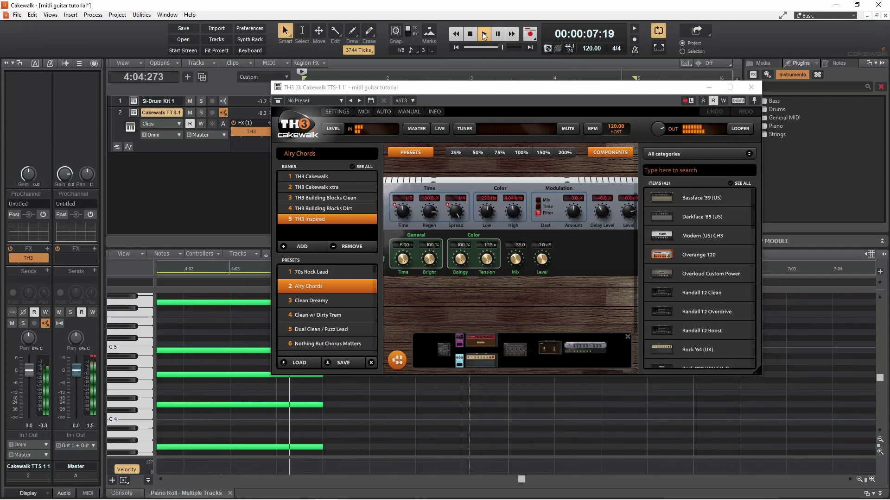
{"action": "left_click", "coordinate": [469, 34]}
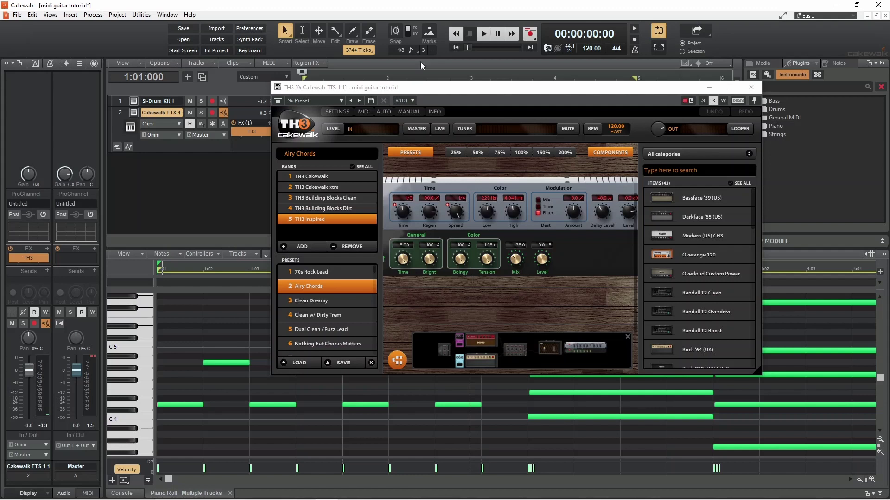
{"action": "left_click", "coordinate": [375, 271]}
{"action": "scroll", "coordinate": [374, 272], "scroll_direction": "down", "scroll_amount": 3}
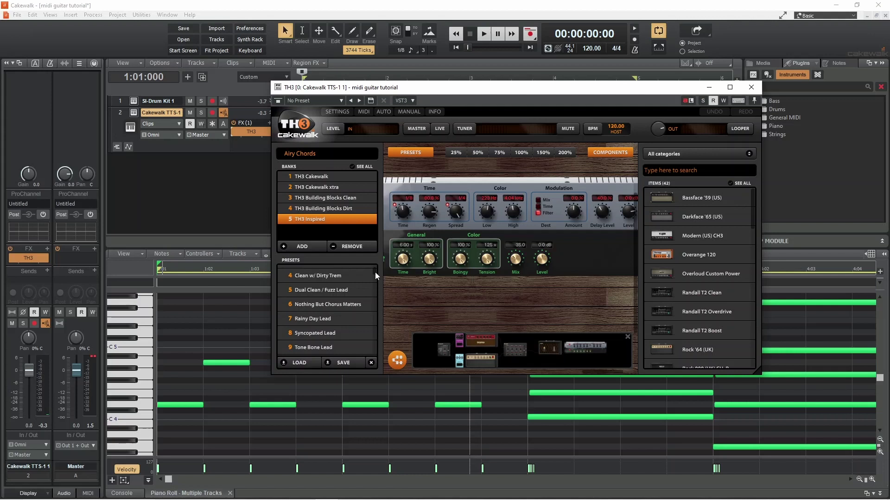
- Swap the amp to the Syncopated Lead preset and play the song briefly to hear it
{"action": "left_click", "coordinate": [324, 334]}
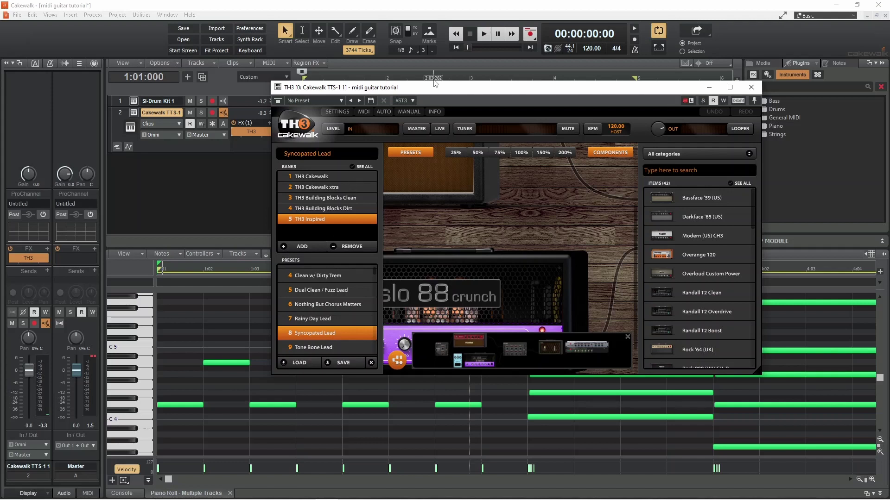
{"action": "left_click", "coordinate": [484, 34]}
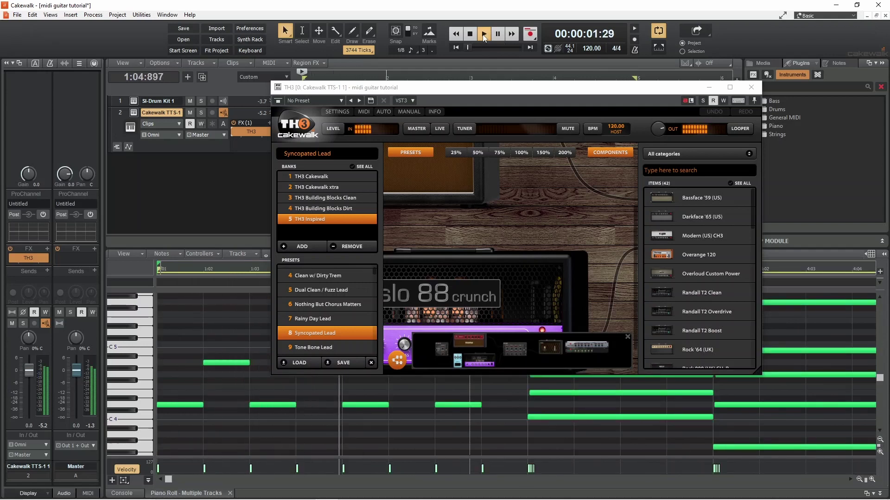
{"action": "left_click", "coordinate": [471, 35]}
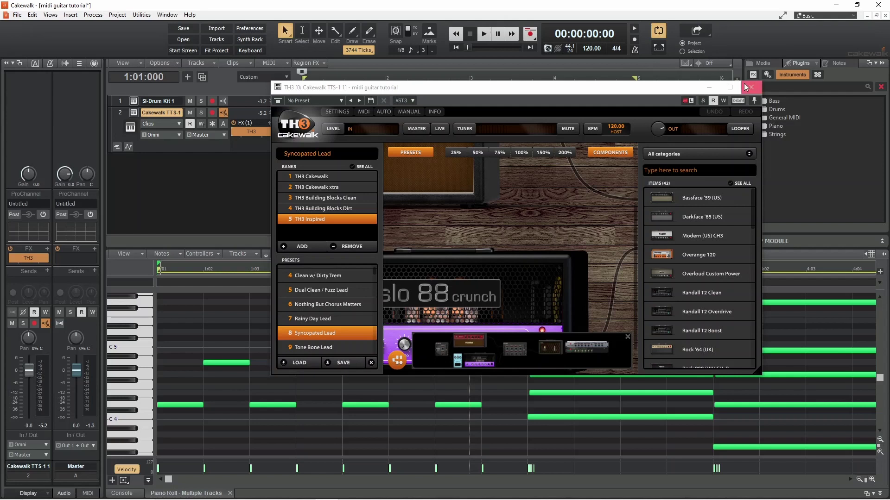
- Close the TH3 window, start playback, and switch looping off so it runs past bar 4
{"action": "left_click", "coordinate": [751, 87]}
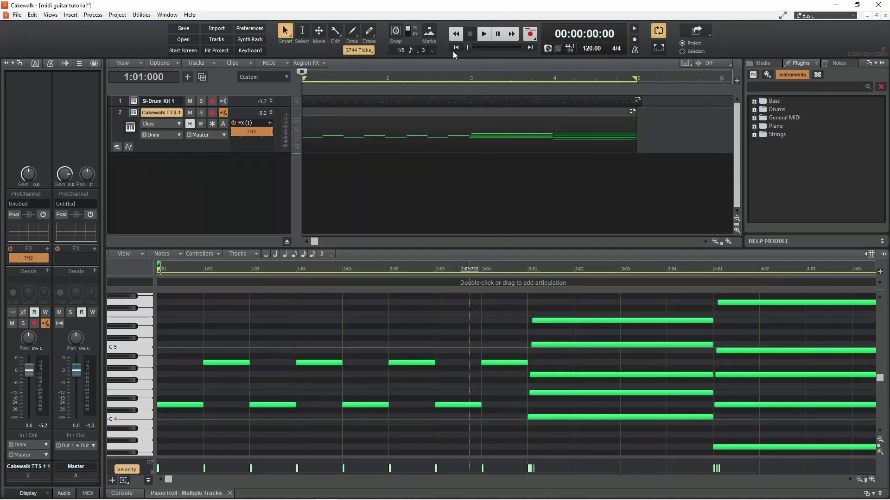
{"action": "left_click", "coordinate": [483, 34]}
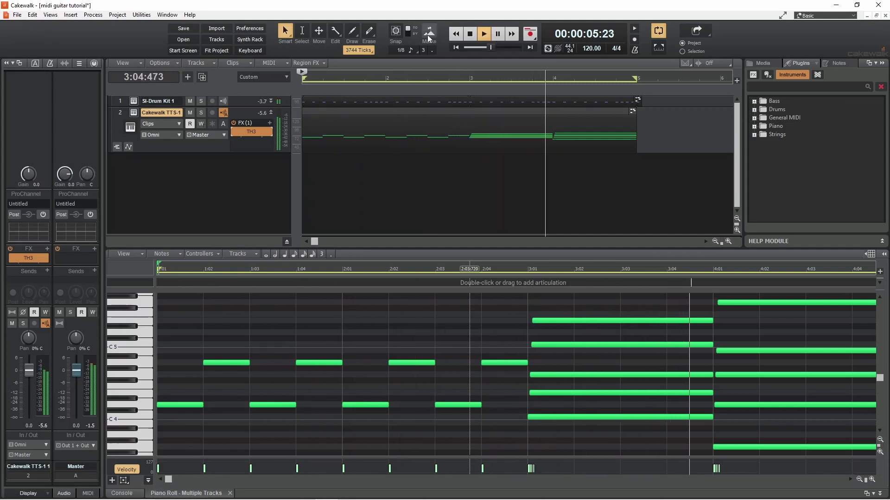
{"action": "left_click", "coordinate": [656, 35]}
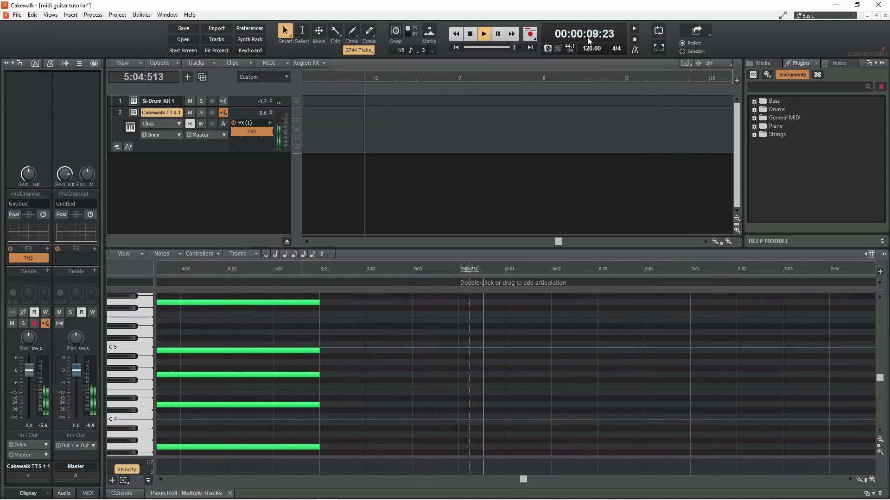
- Stop playback so the position returns to the start of the four-bar guitar part
{"action": "left_click", "coordinate": [469, 36]}
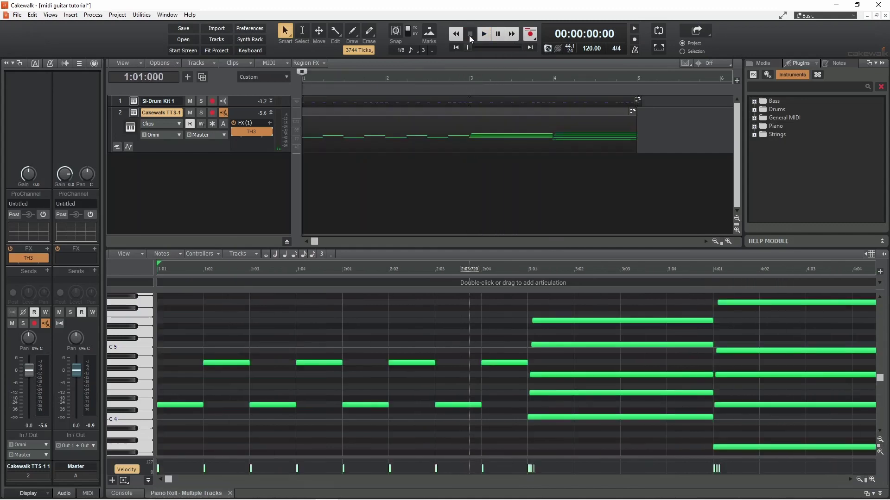